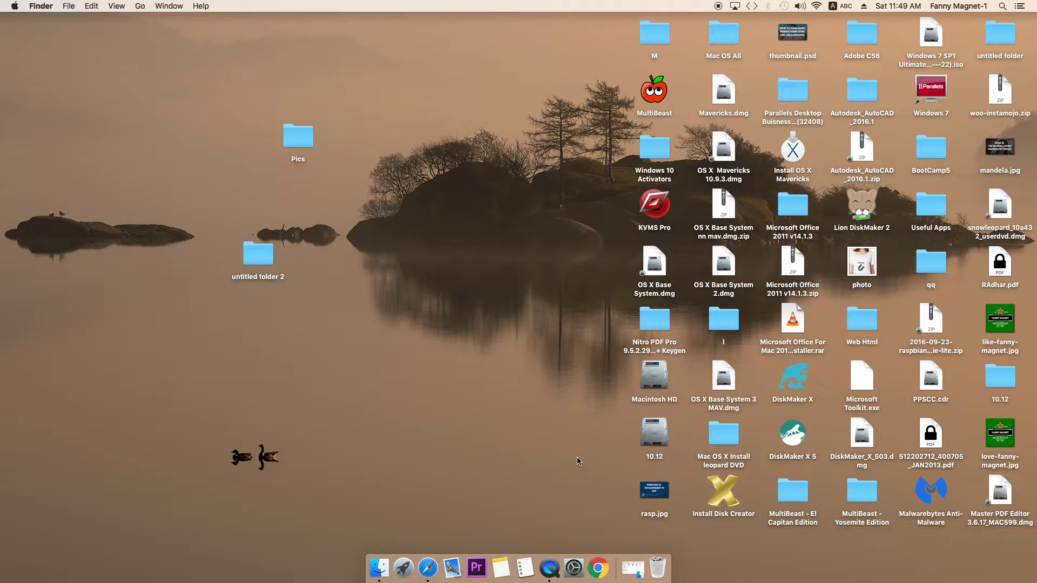
Search the installed applications for "air" and launch AirPort Utility.
click(407, 568)
text(air)
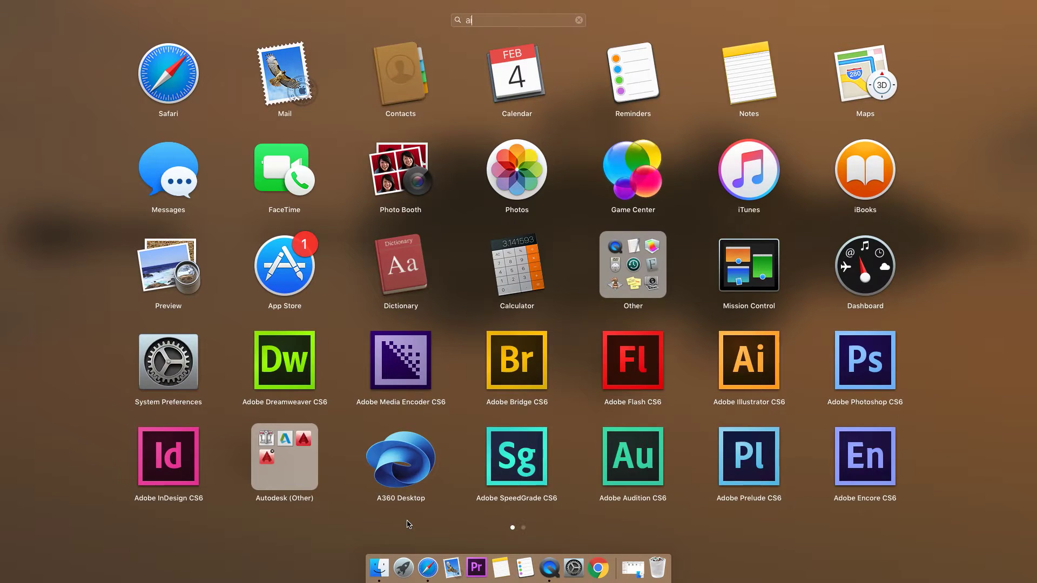
click(516, 63)
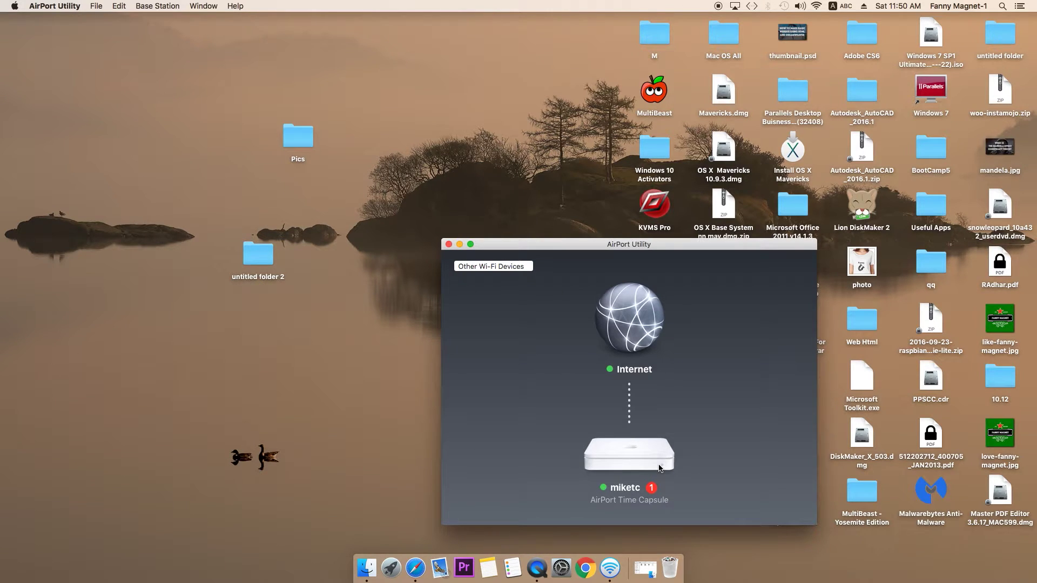
Switch to Finder and open the Time Capsule disk on the shared network device.
click(870, 317)
double_click(869, 317)
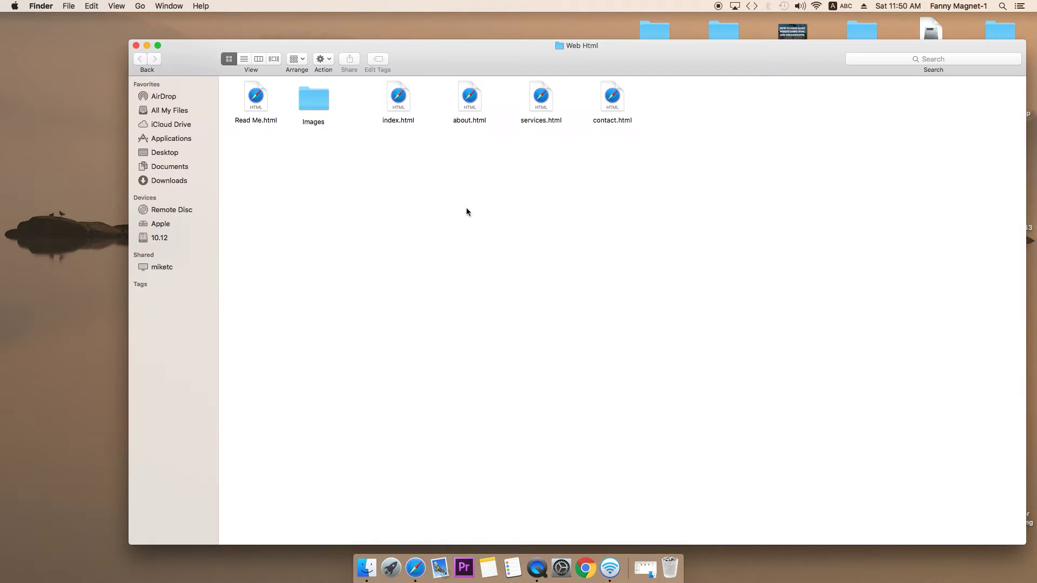
click(159, 267)
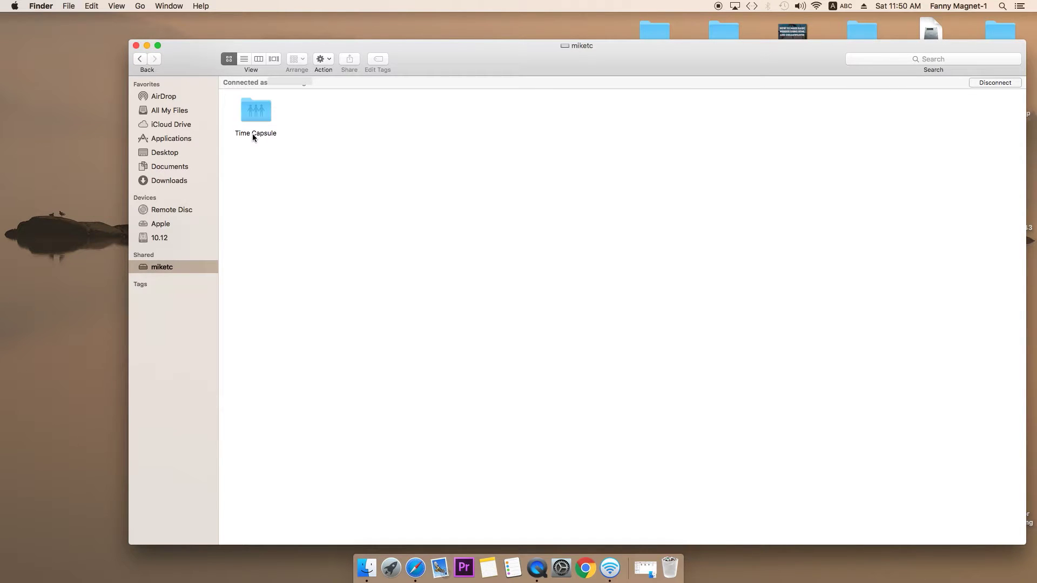
double_click(255, 114)
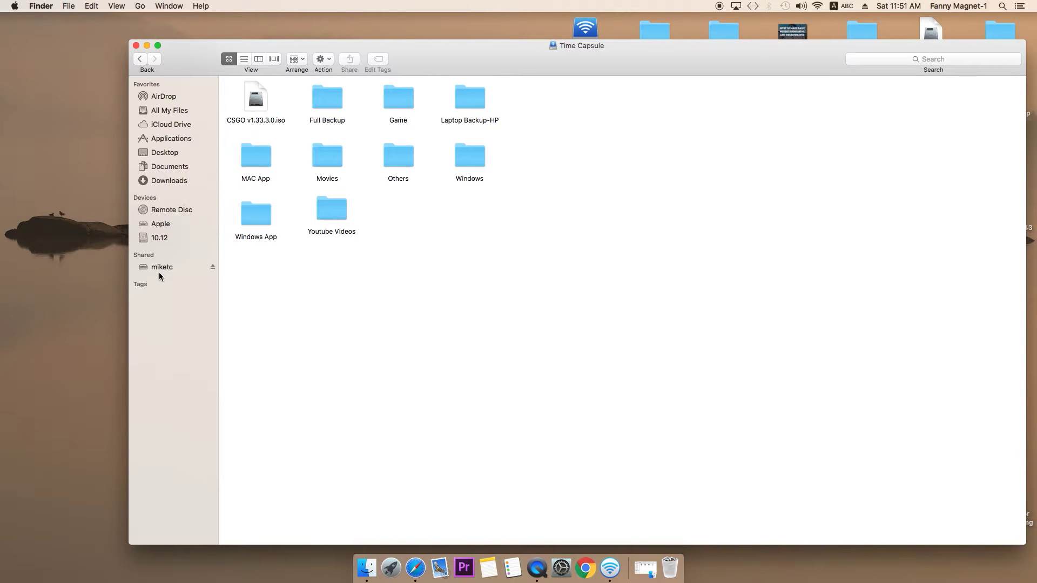
Switch back to AirPort Utility and open the Time Capsule's base station settings for editing.
click(611, 569)
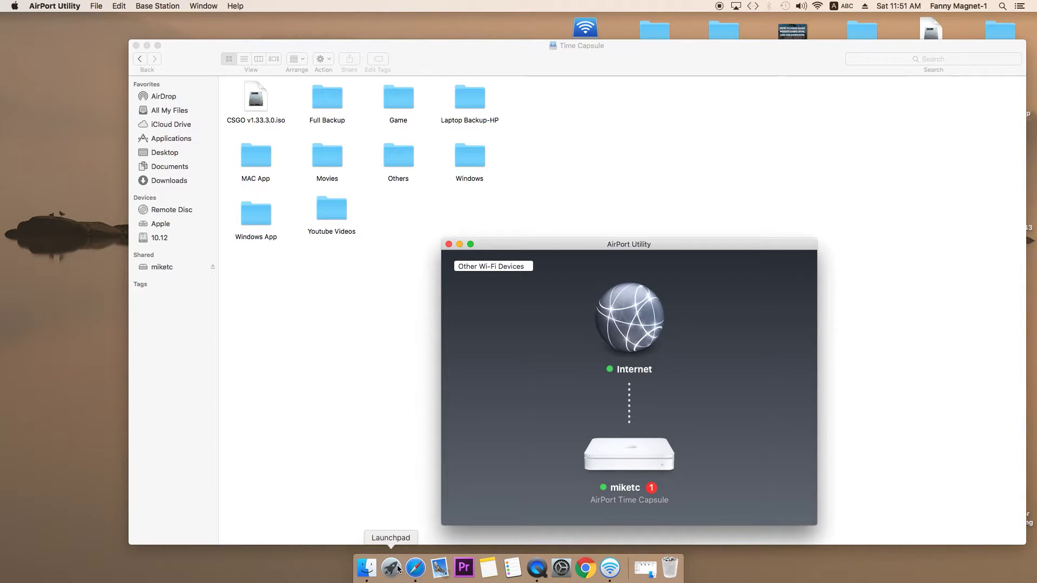
click(636, 451)
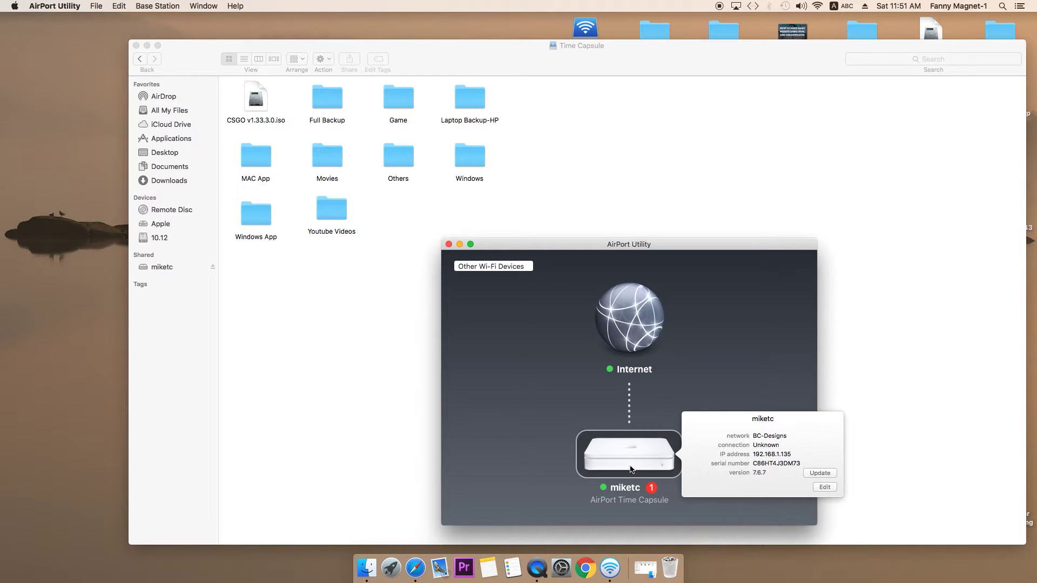
click(820, 489)
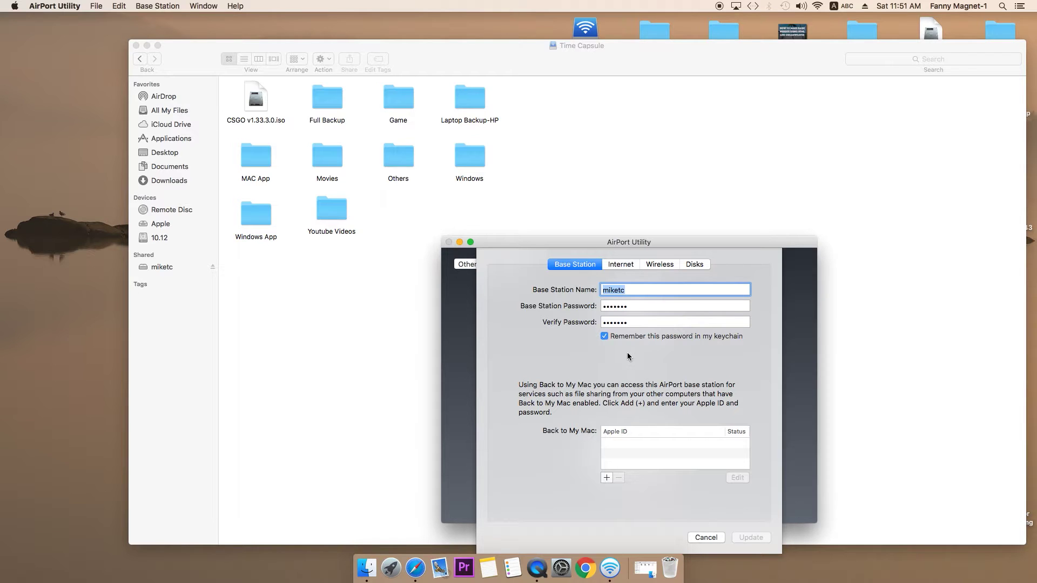
Examine the base station password fields and the Internet connection settings, including the connection types and the extra Internet options.
click(641, 307)
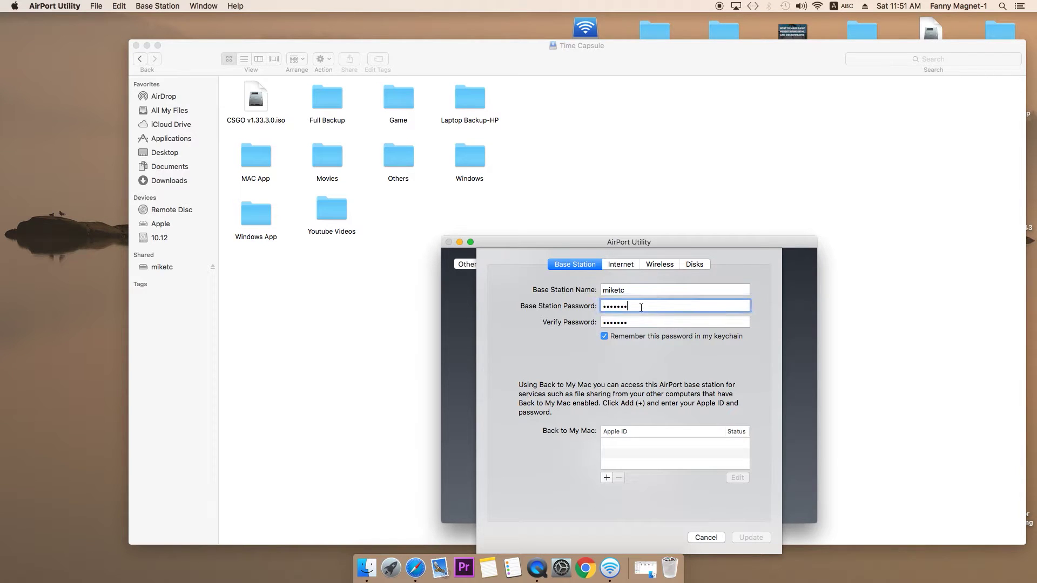
click(647, 323)
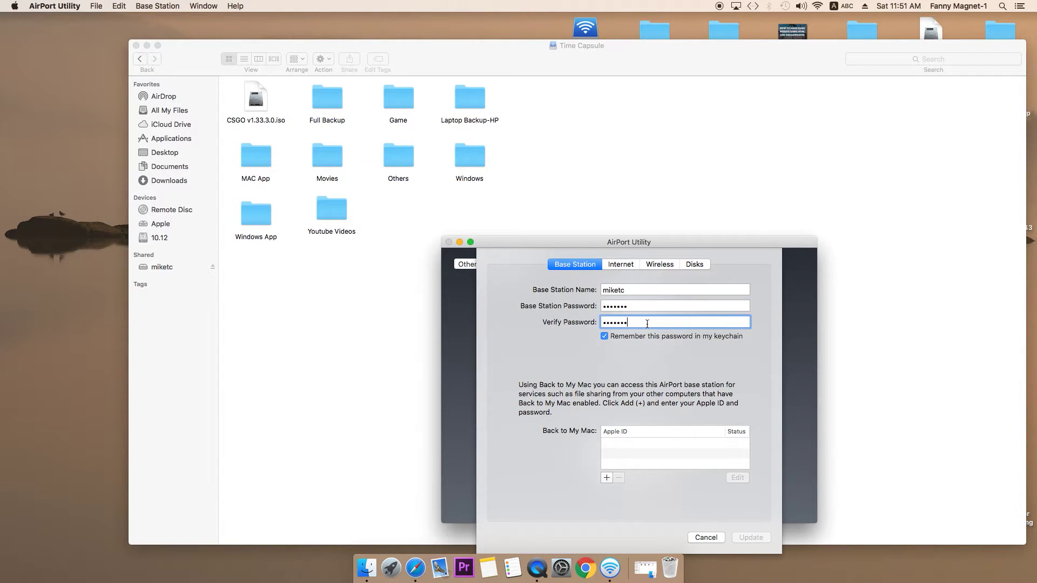
click(626, 267)
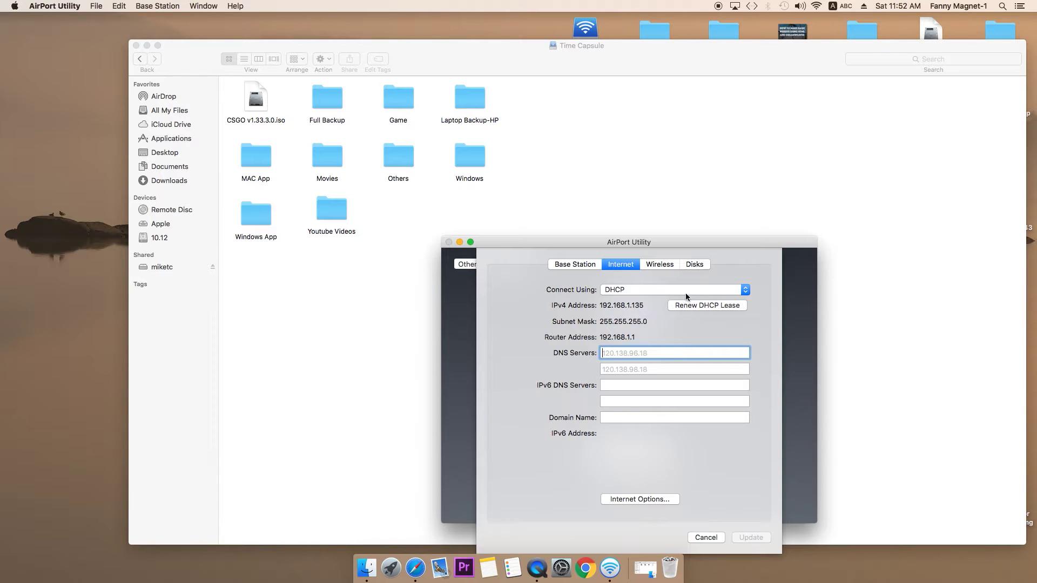
click(715, 292)
click(717, 329)
click(647, 498)
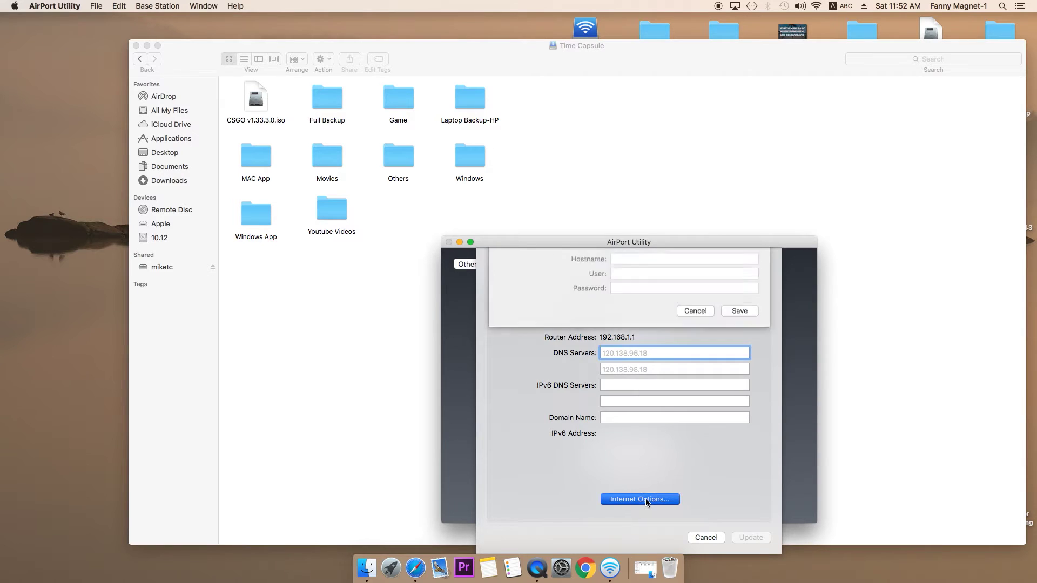
click(699, 416)
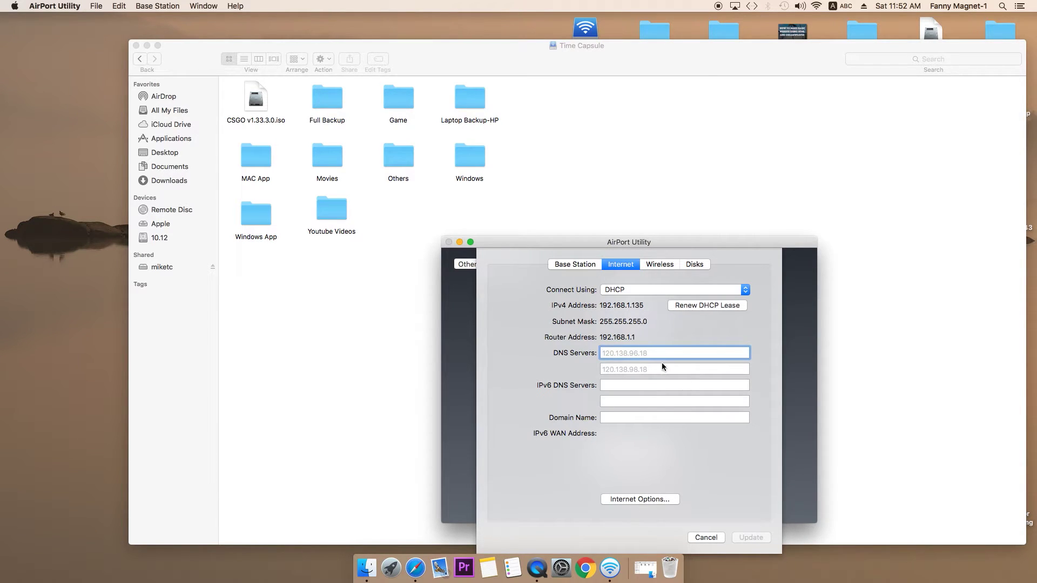
Examine the wireless settings, including the available network modes, the network name and the wireless password field.
click(663, 266)
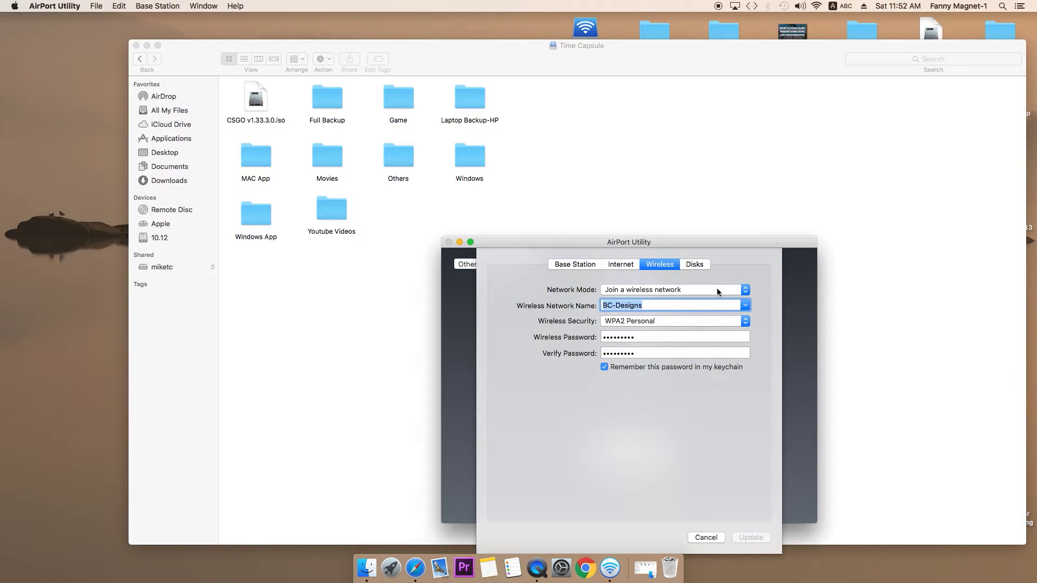
click(740, 291)
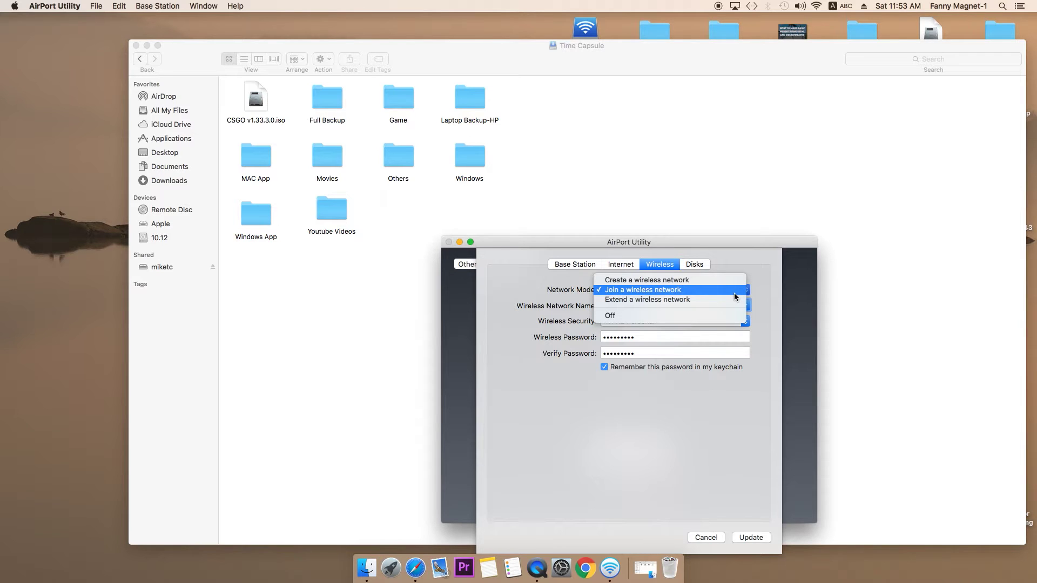
click(734, 382)
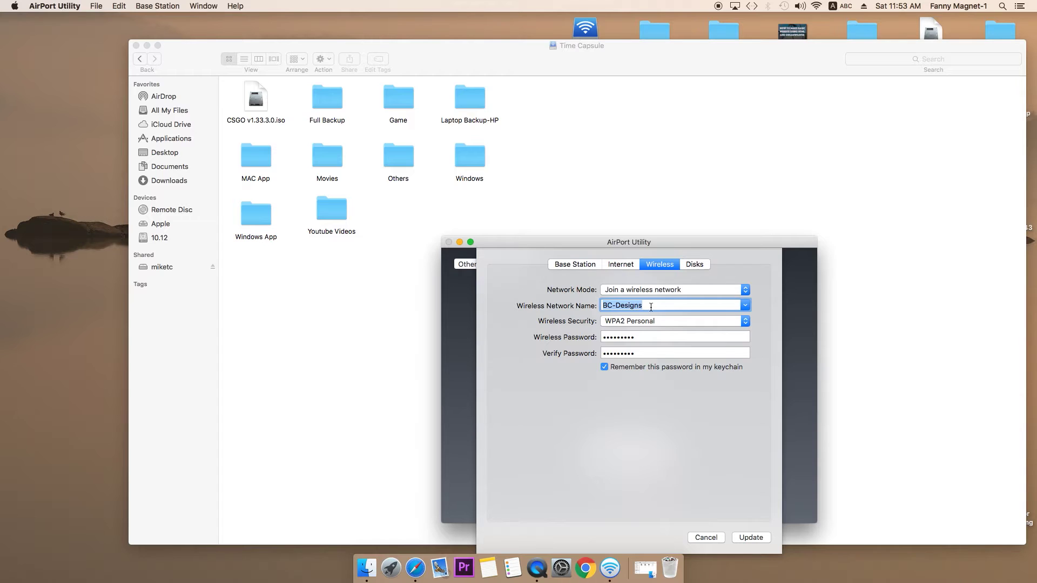
click(649, 338)
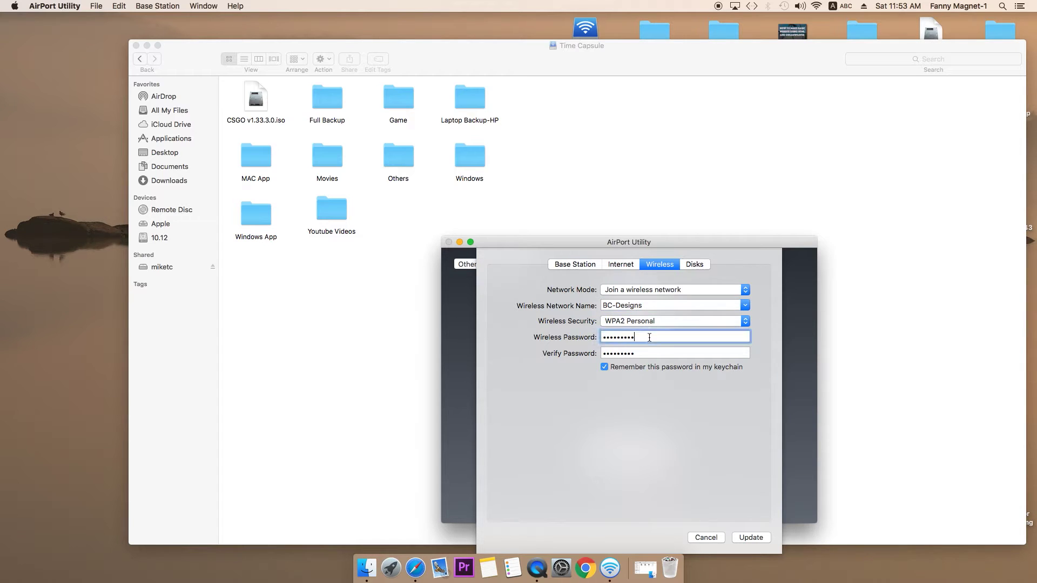
Set the network mode to Create a wireless network and name the network "Apple TC Router".
click(679, 290)
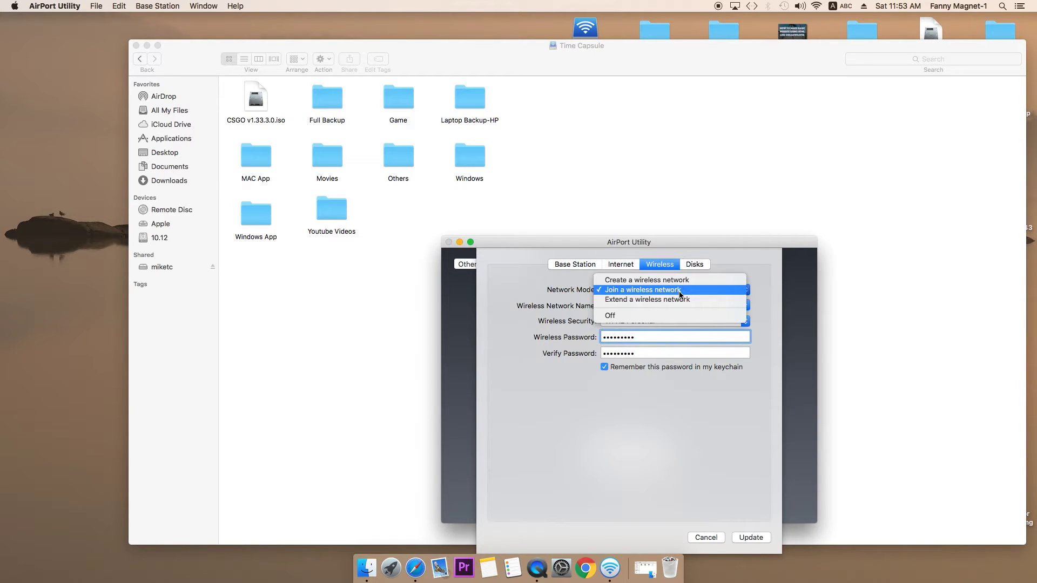
click(682, 280)
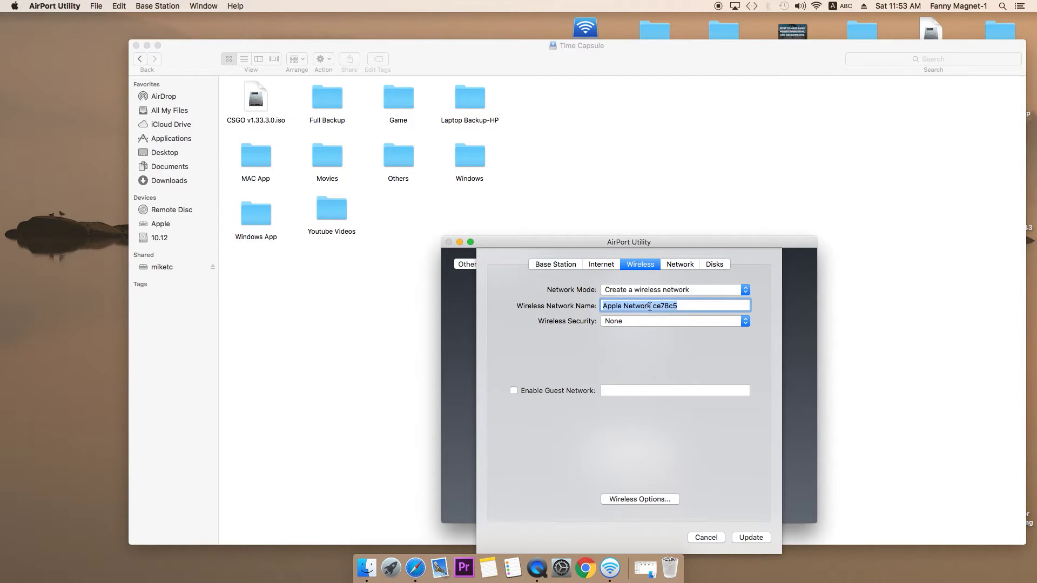
key(Right)
key(BackSpace)
key(BackSpace)
key(BackSpace)
key(BackSpace)
key(BackSpace)
key(BackSpace)
key(BackSpace)
key(BackSpace)
key(BackSpace)
key(BackSpace)
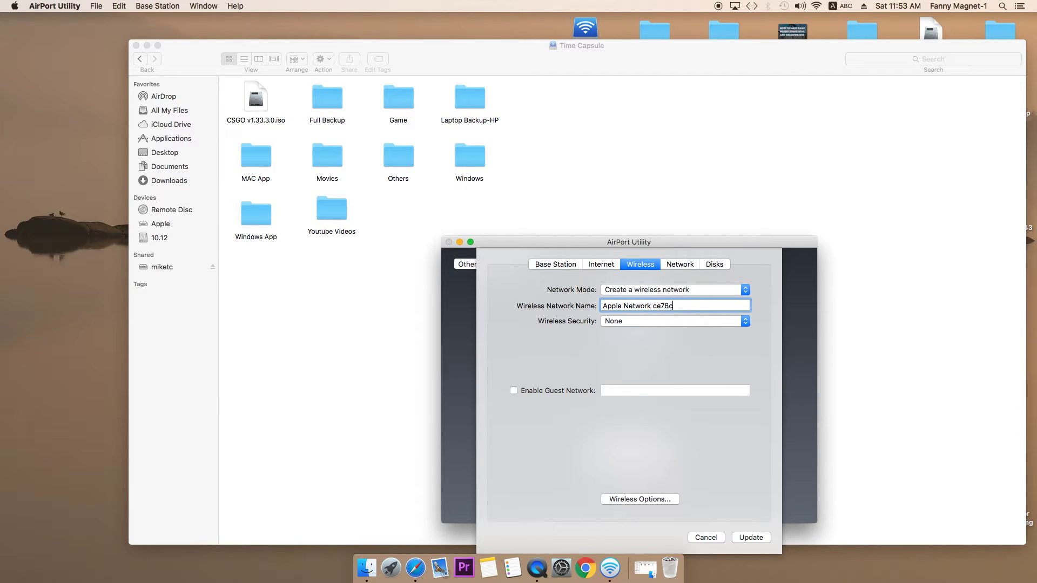
key(BackSpace)
key(BackSpace)
key(BackSpace)
key(BackSpace)
text(TC Router)
Set the wireless security to WPA/WPA2 Personal and go through the empty wireless password and verification fields.
click(682, 319)
click(672, 336)
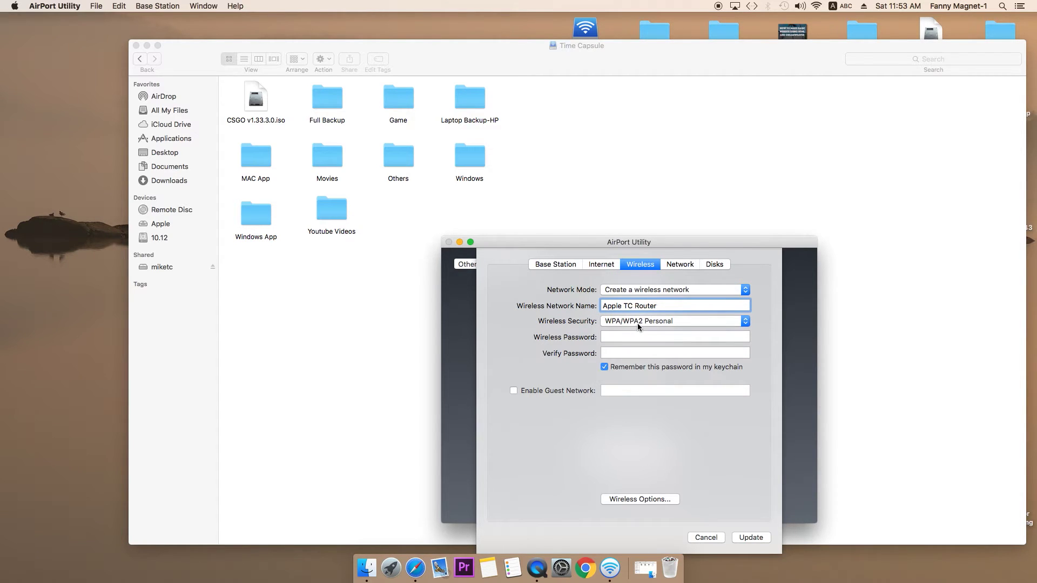
click(639, 337)
click(640, 354)
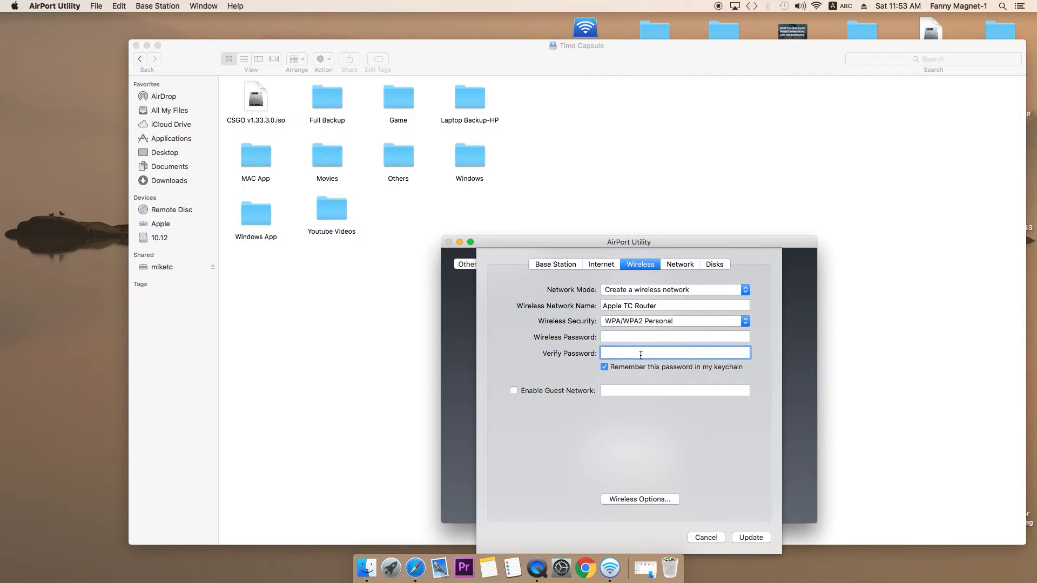
Switch the network mode to Extend a wireless network and check the mode choices.
click(676, 290)
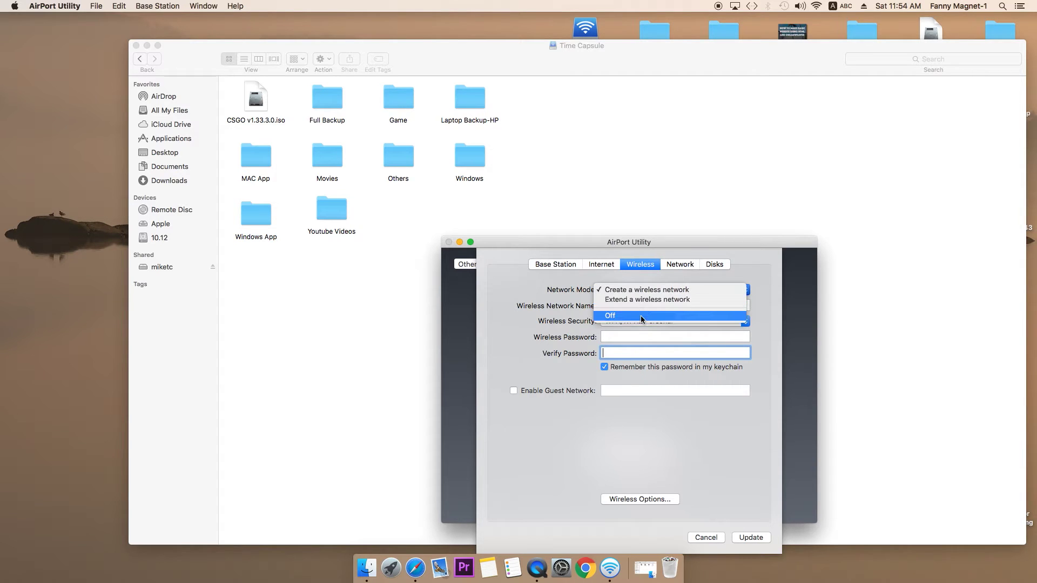
click(610, 290)
click(608, 293)
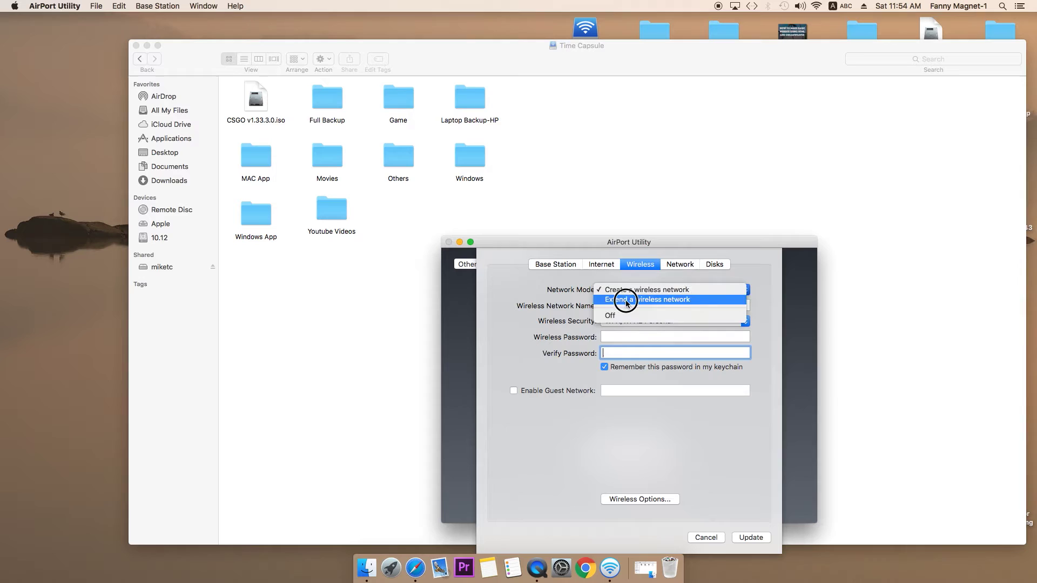
click(626, 300)
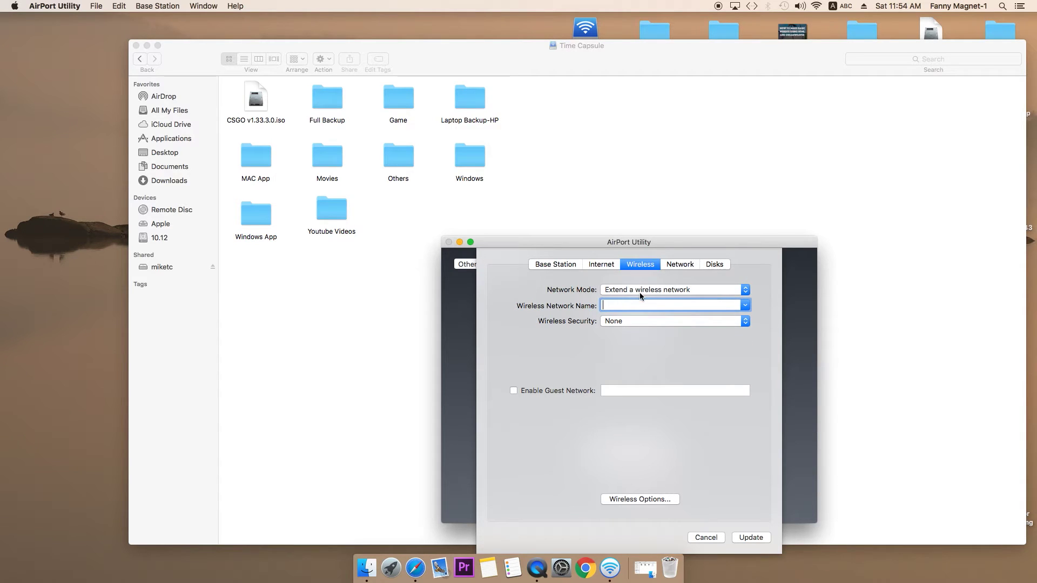
click(640, 290)
click(581, 307)
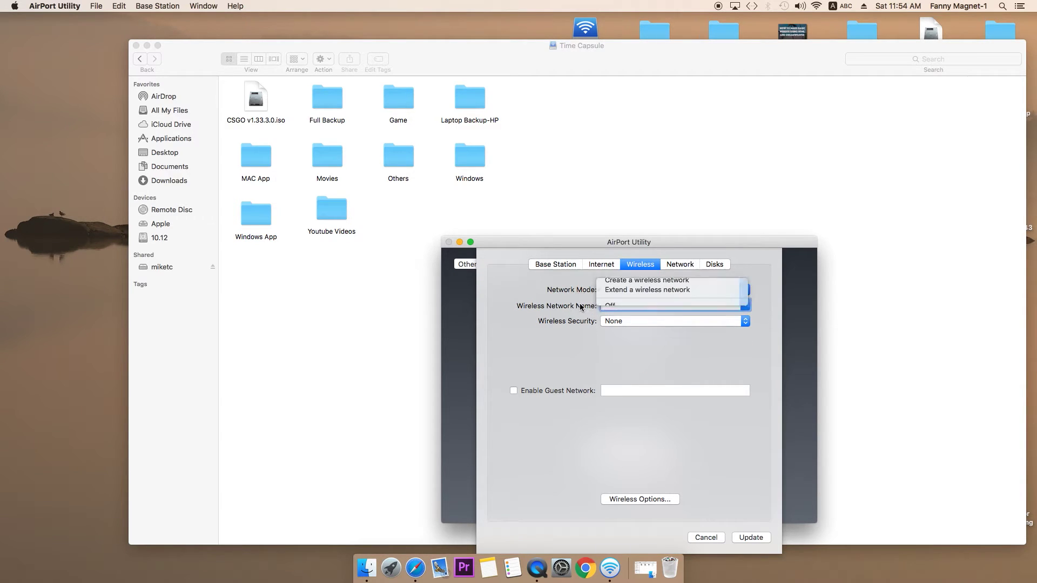
click(558, 265)
click(636, 265)
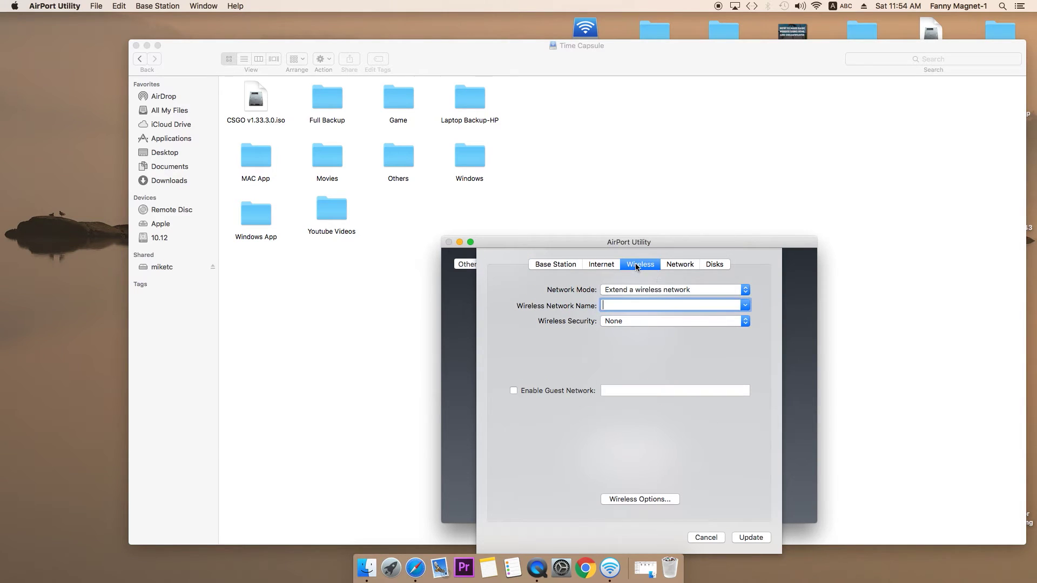
Turn the network mode Off, set it back to Extend a wireless network and check the list of network names.
click(663, 292)
click(649, 306)
click(651, 291)
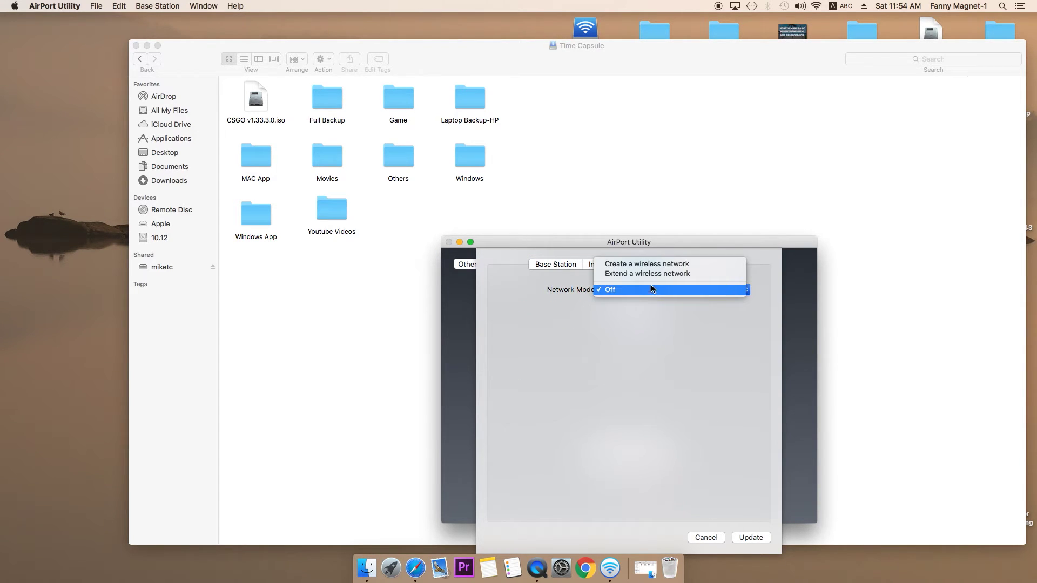
click(648, 273)
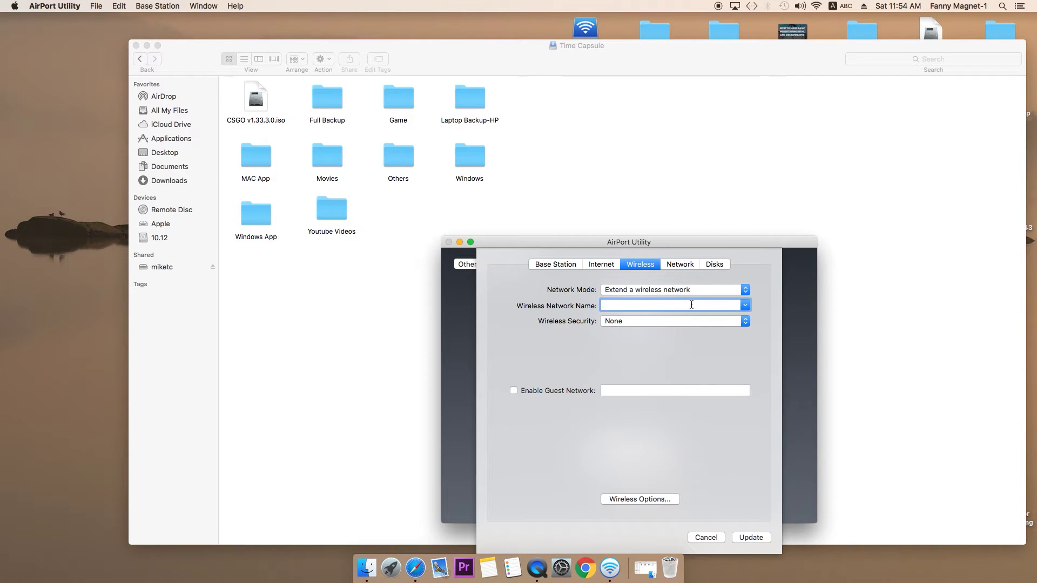
click(745, 305)
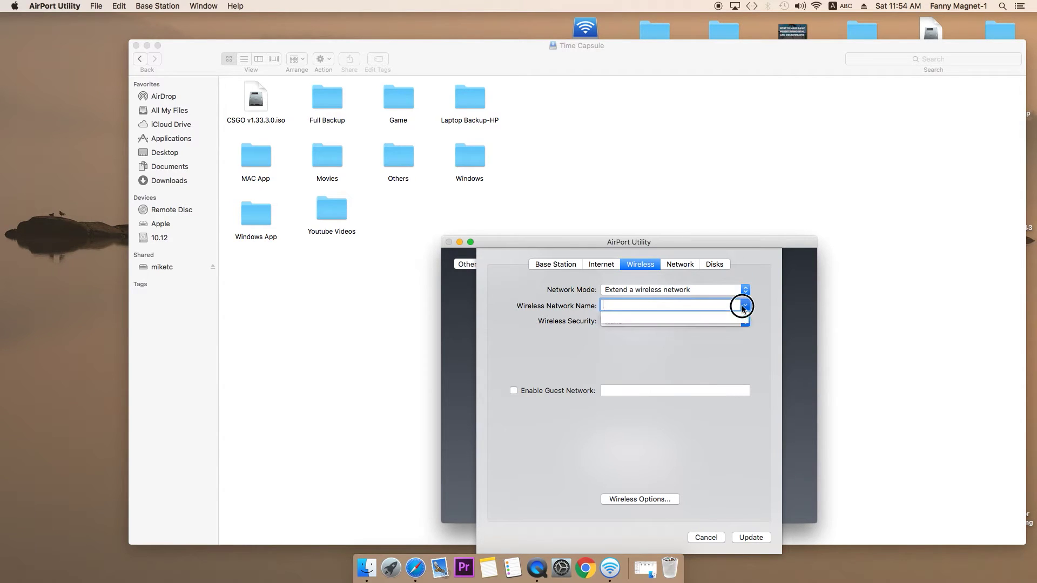
click(713, 346)
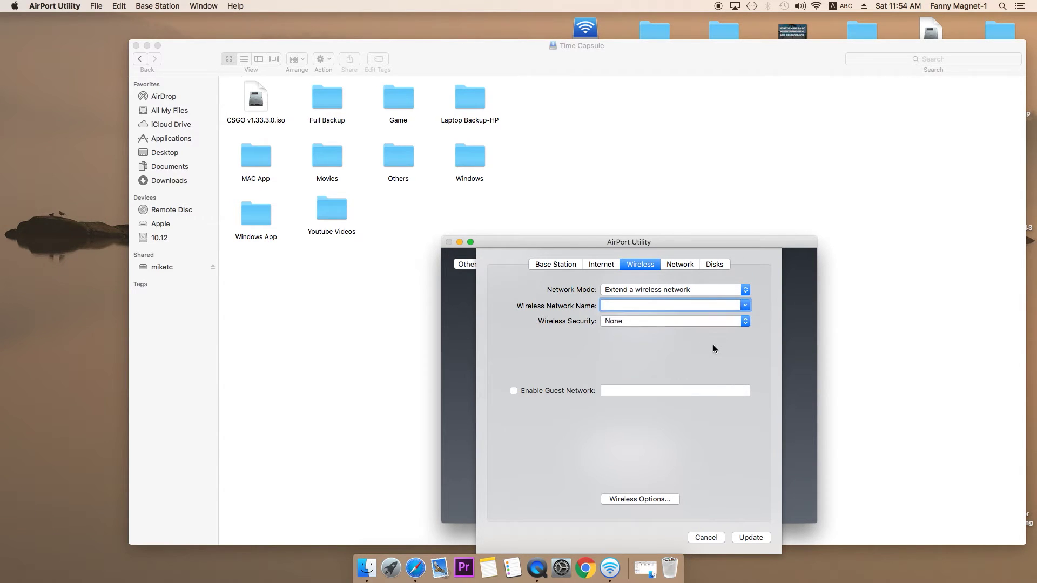
Examine the Network settings and the Disks settings, including the Time Capsule partition and the options for securing shared disks.
click(677, 263)
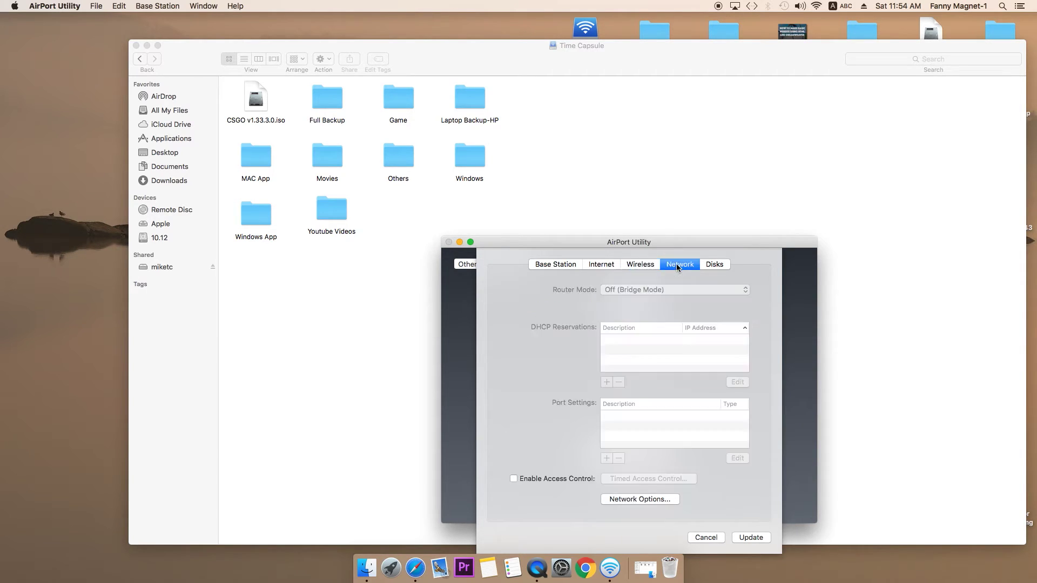
click(715, 266)
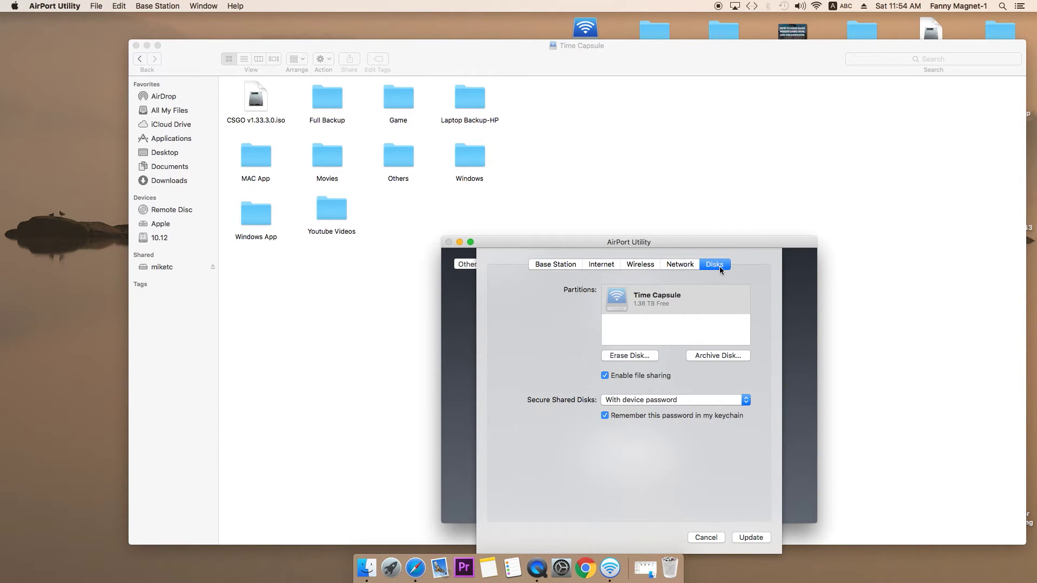
click(656, 305)
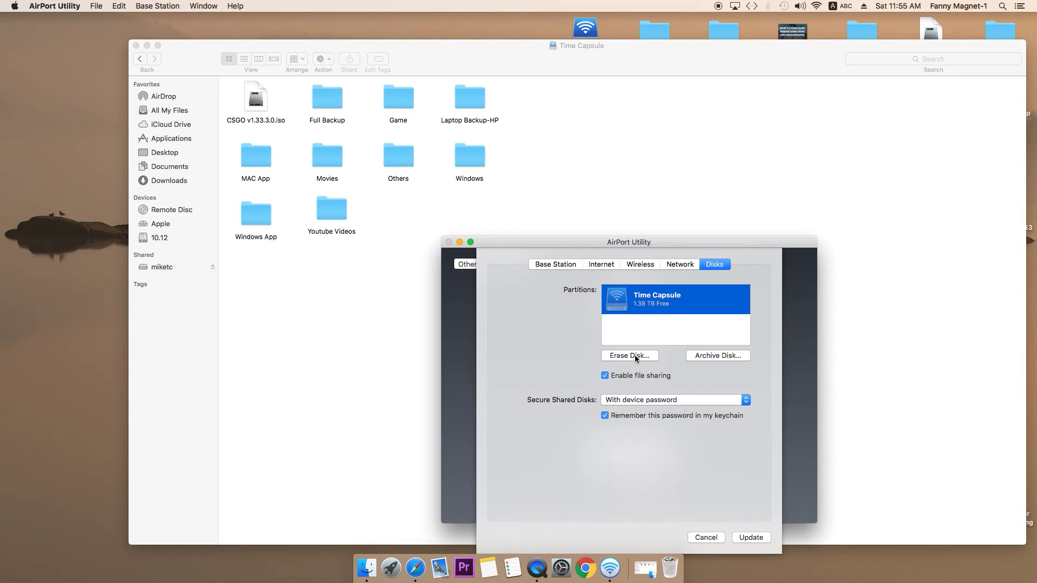
click(706, 399)
click(698, 435)
click(630, 402)
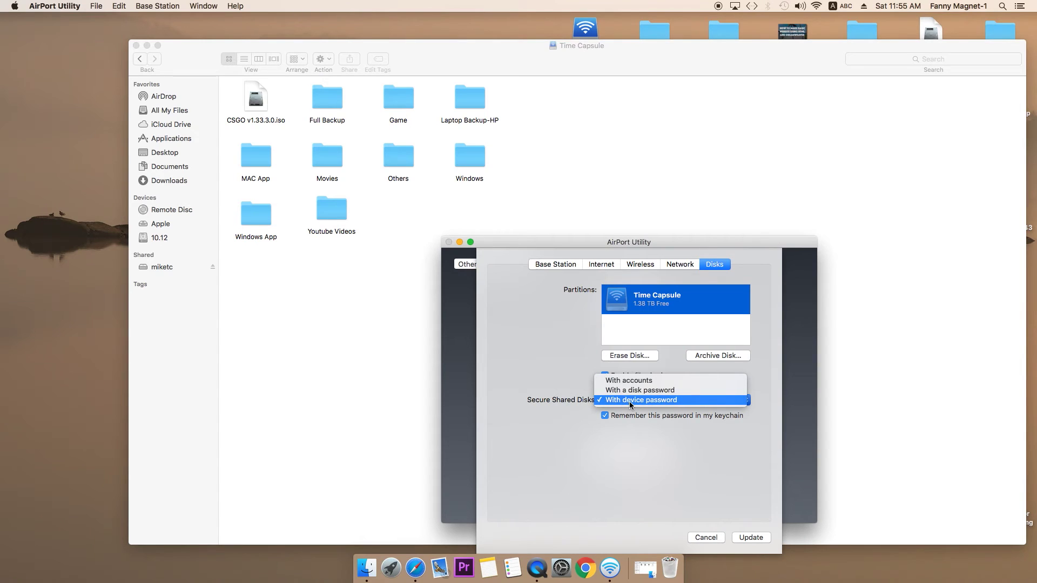
click(646, 422)
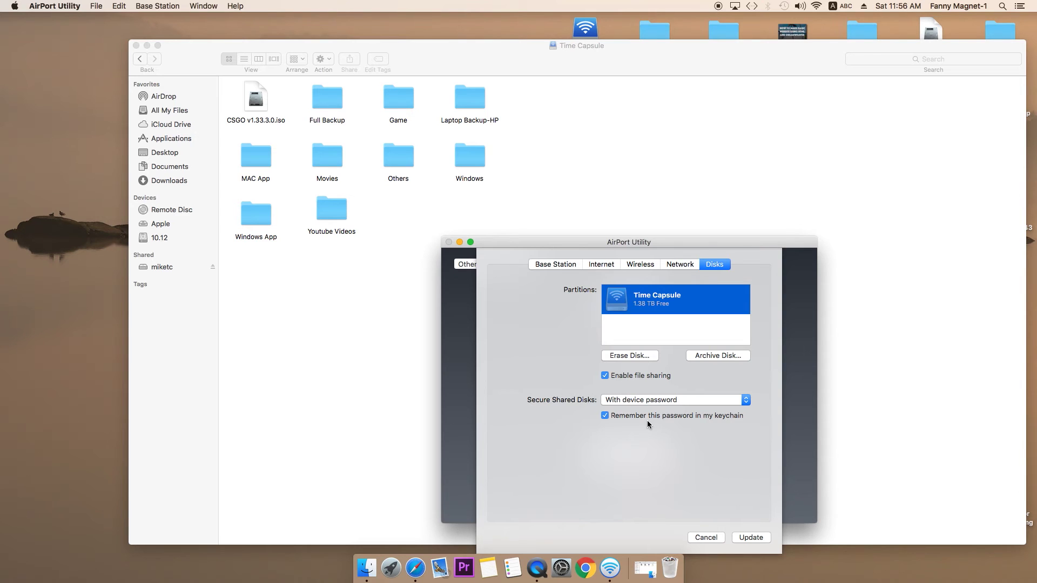
Cancel editing the base station and discard all pending setting changes.
click(707, 538)
click(667, 303)
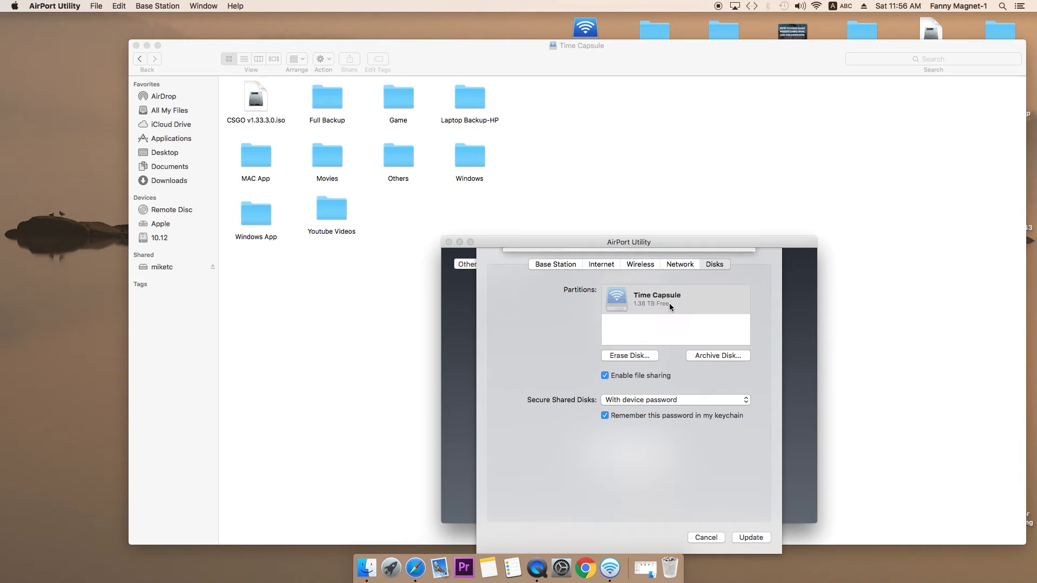
click(706, 538)
click(574, 309)
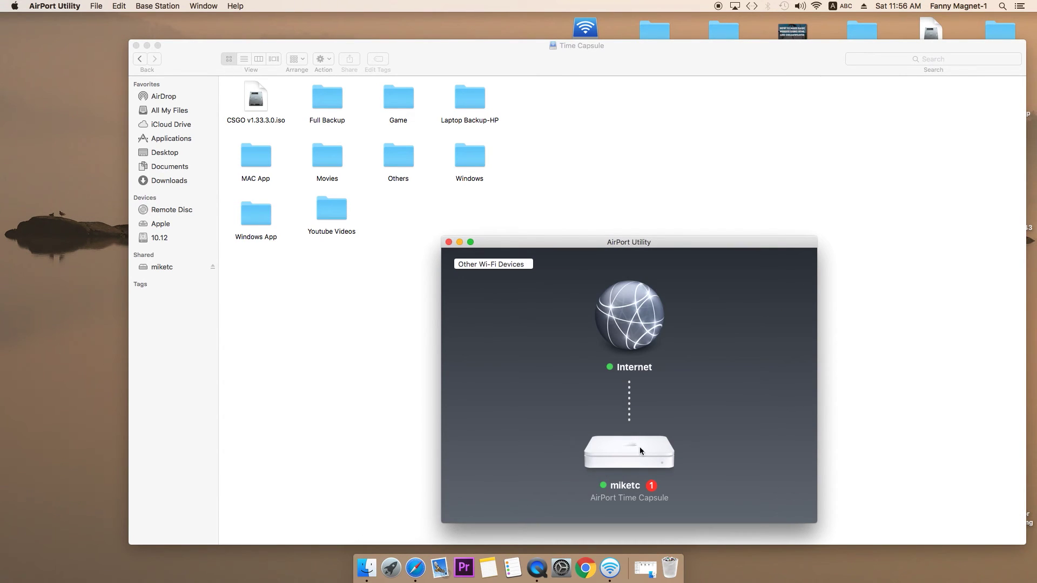